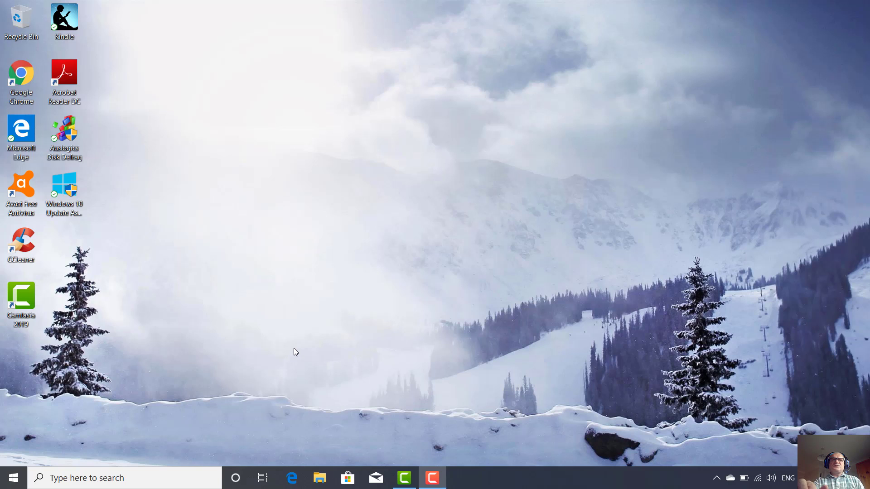
- Launch Microsoft SQL Server Management Studio 18 from the Microsoft SQL Server Tools 18 program group
left_click(17, 486)
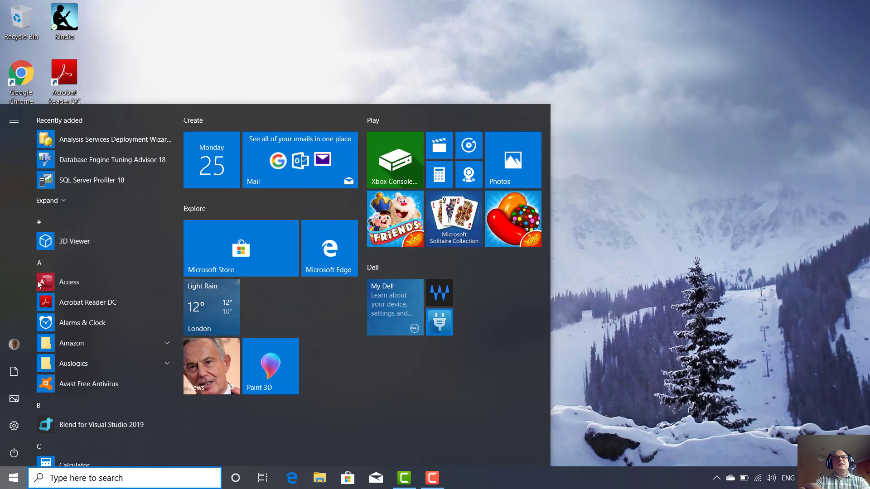
left_click(45, 261)
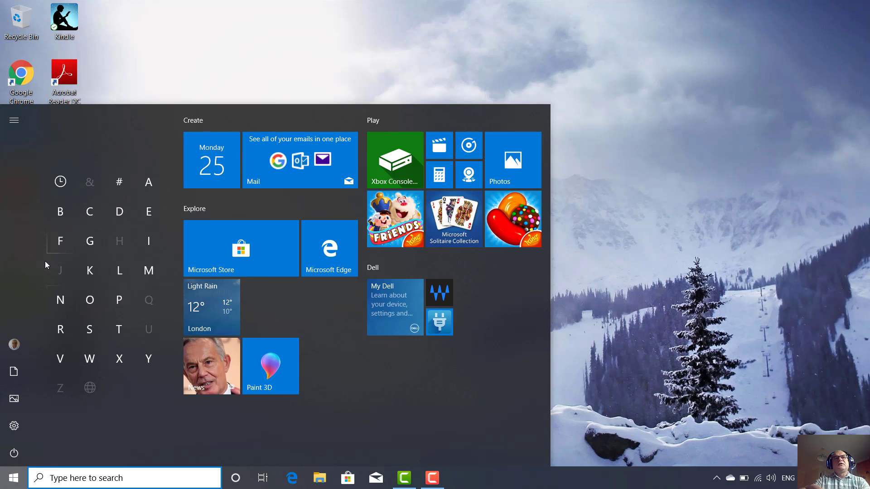
left_click(149, 271)
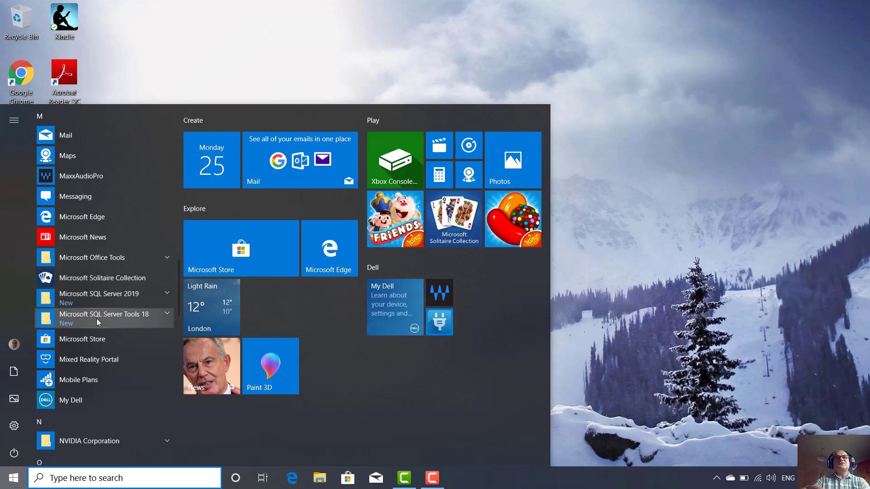
left_click(168, 314)
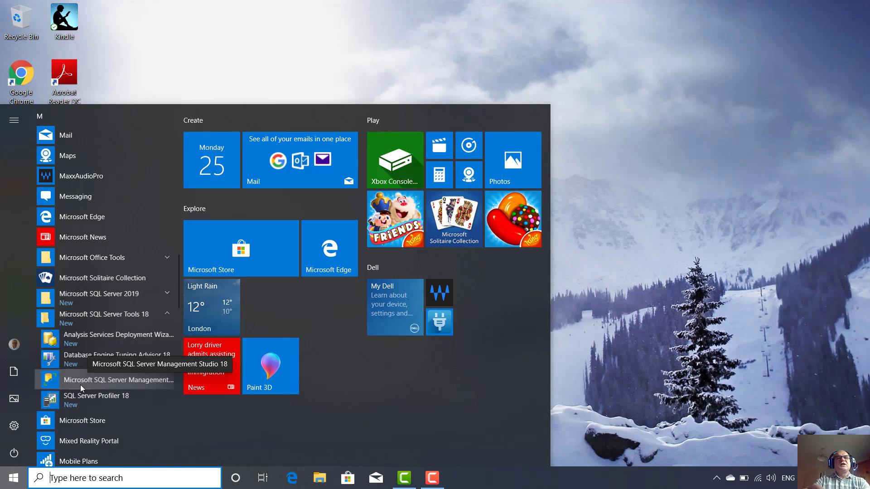
left_click(156, 381)
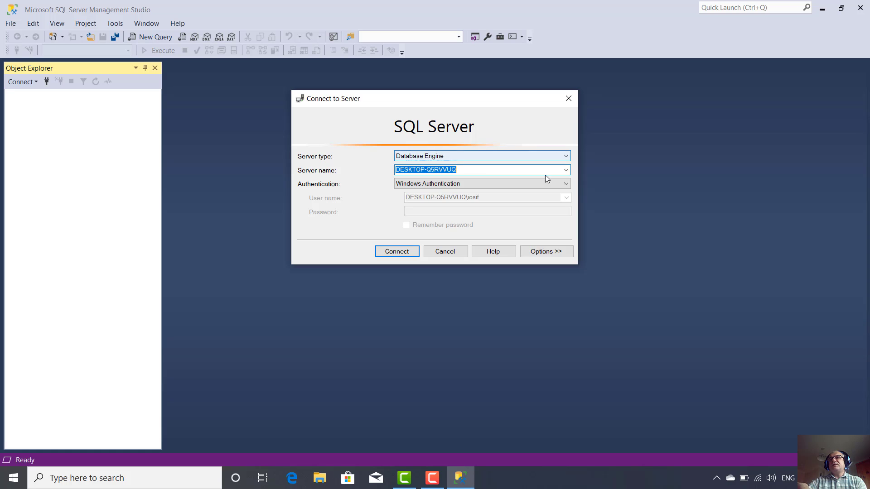
- Switch the server connection to SQL Server Authentication and go to the empty password field
left_click(568, 183)
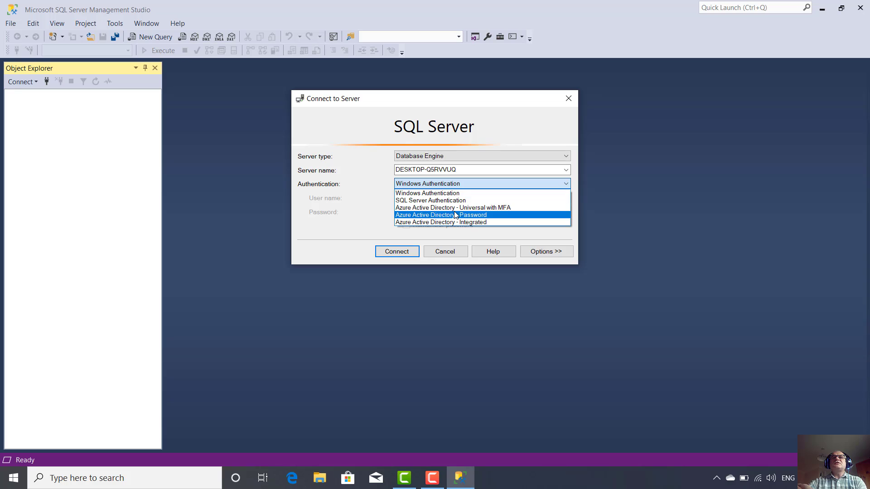
left_click(421, 202)
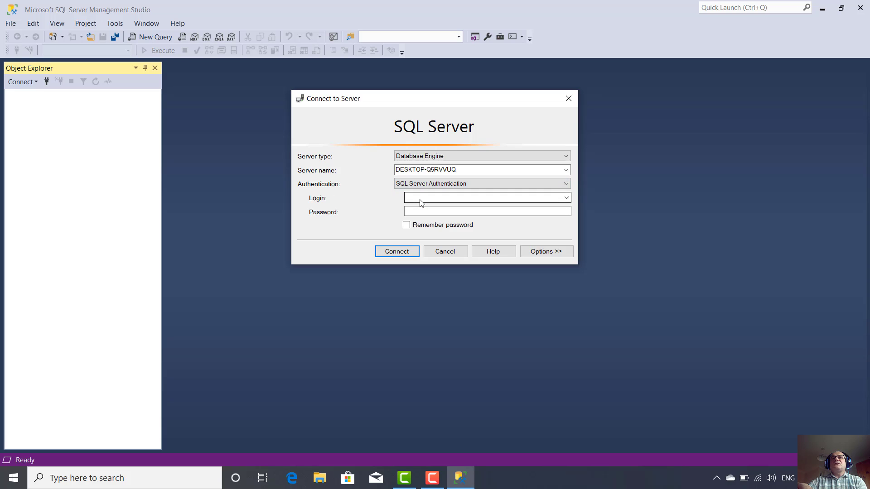
left_click(416, 212)
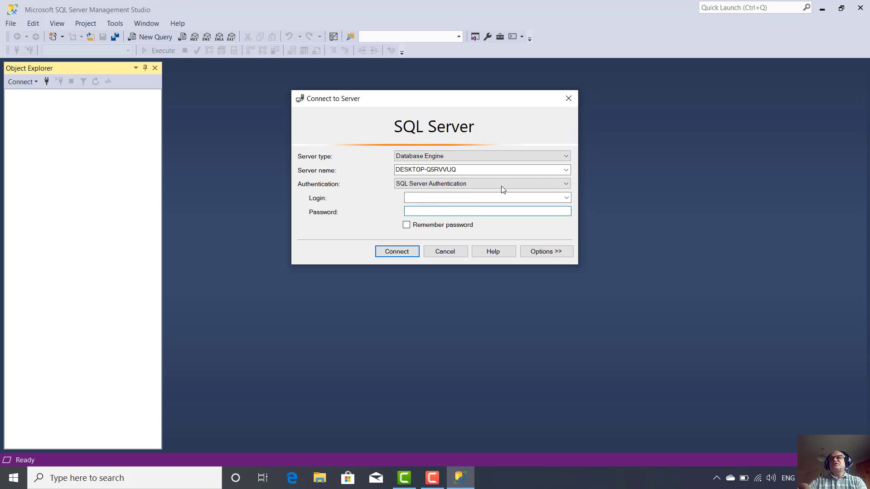
- Set the authentication to Windows Authentication and connect to the local Database Engine server
left_click(566, 184)
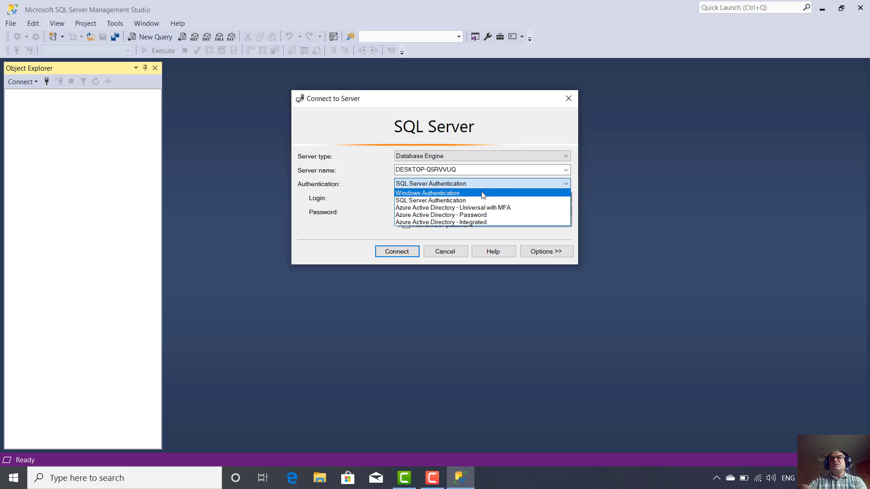
left_click(463, 194)
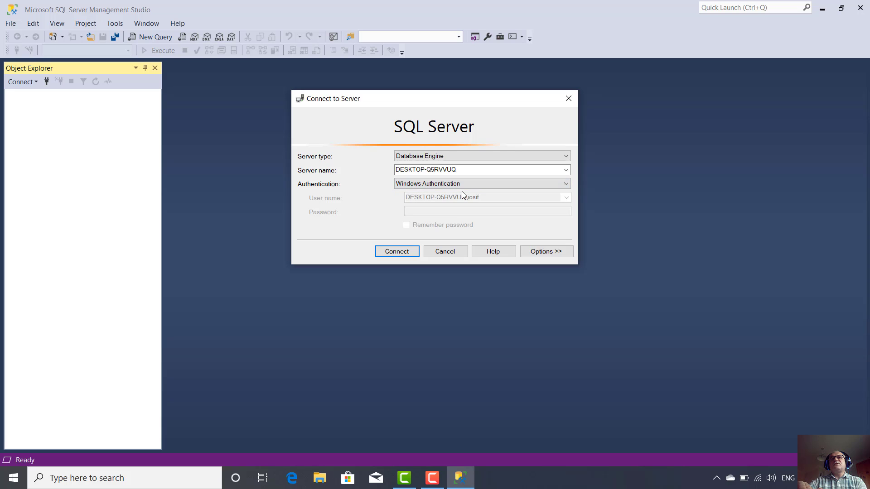
left_click(401, 252)
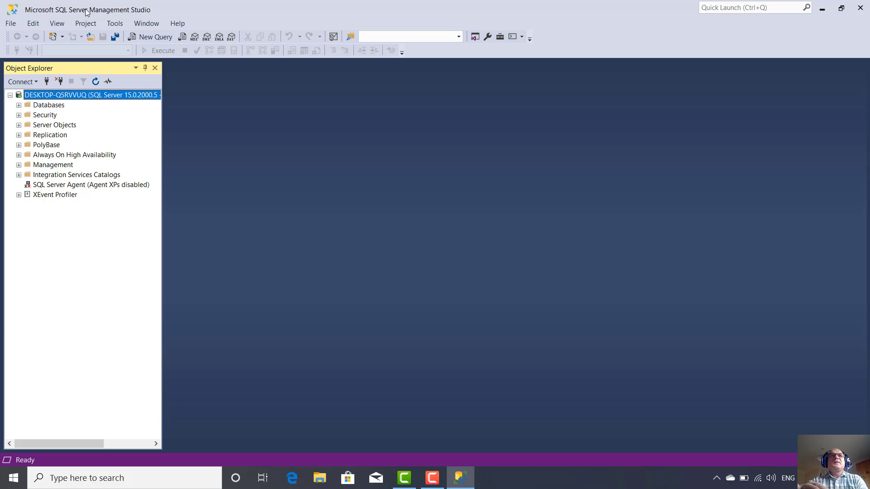
- Look at the Object Explorer connect and disconnect commands, dismissing the server connection dialog without connecting
left_click(10, 24)
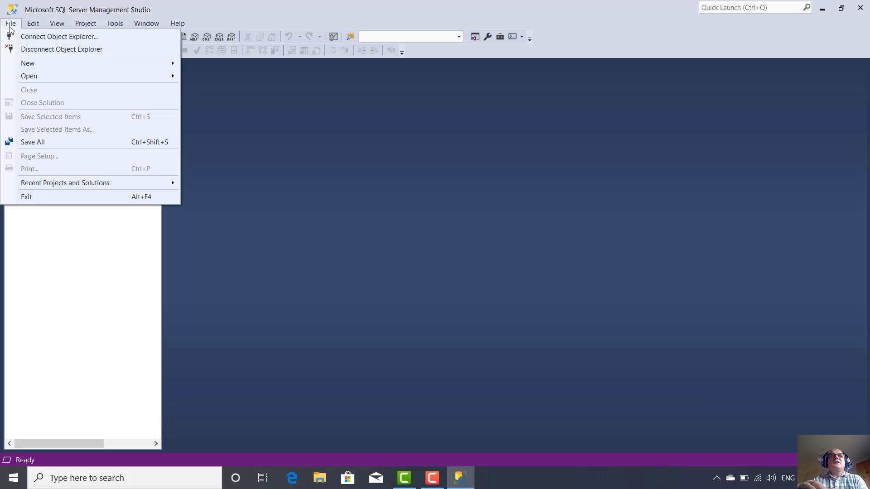
left_click(46, 40)
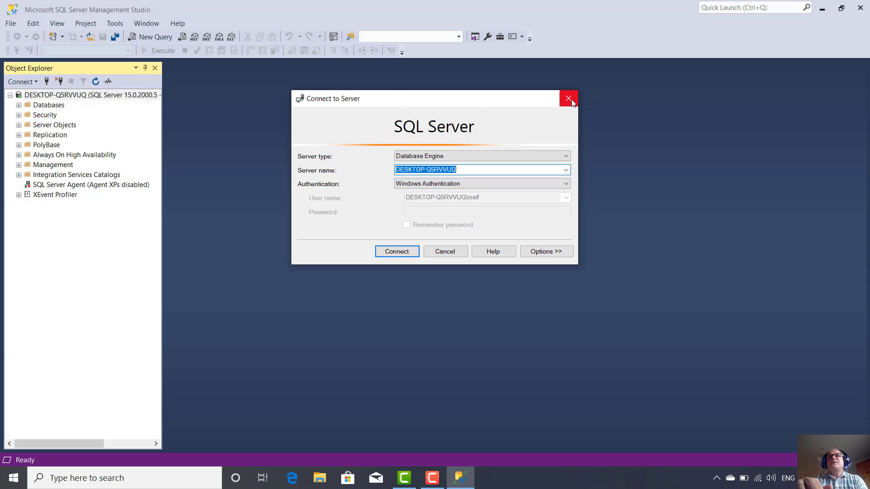
left_click(572, 101)
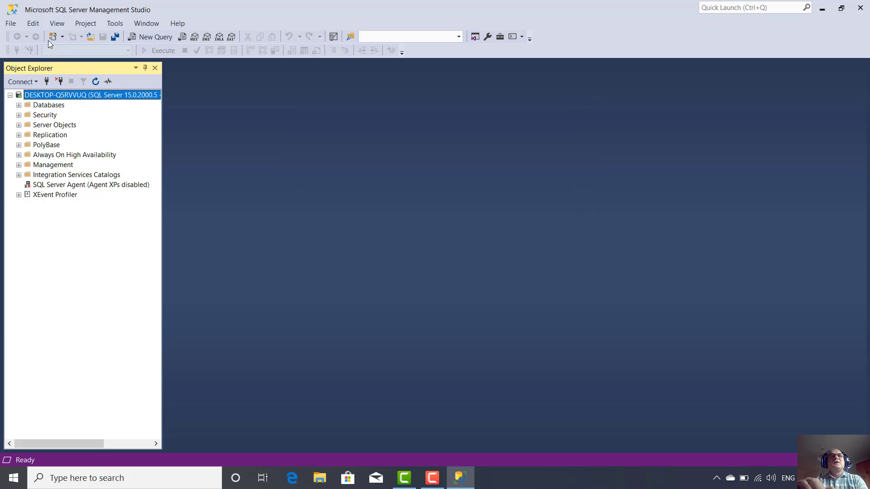
left_click(11, 23)
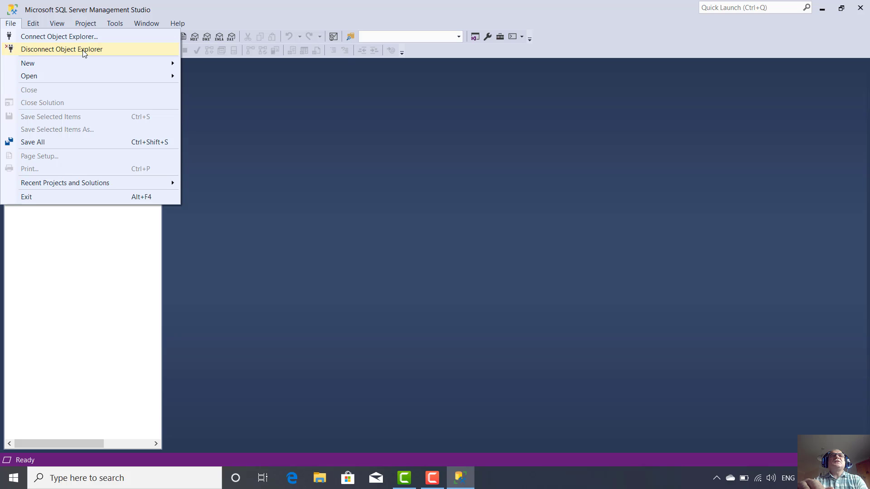
left_click(249, 119)
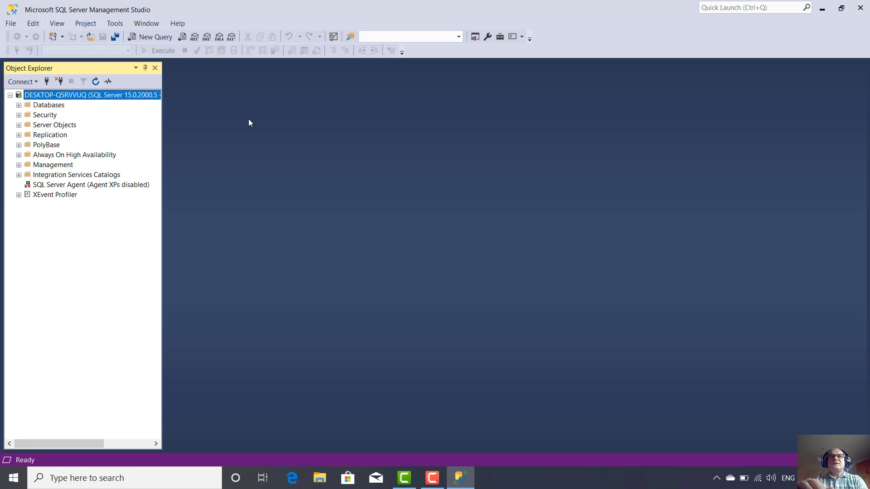
- Review the available toolbars and their customization dialog, then close it without changing anything
left_click(57, 24)
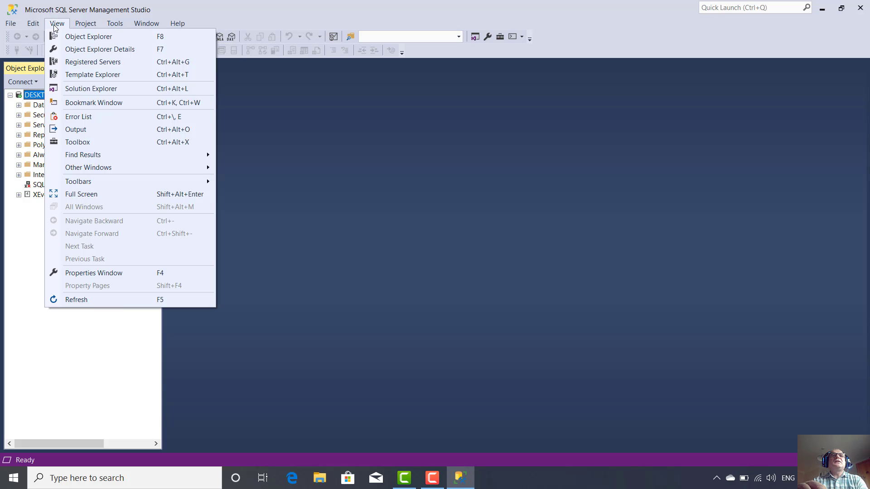
mouse_move(72, 183)
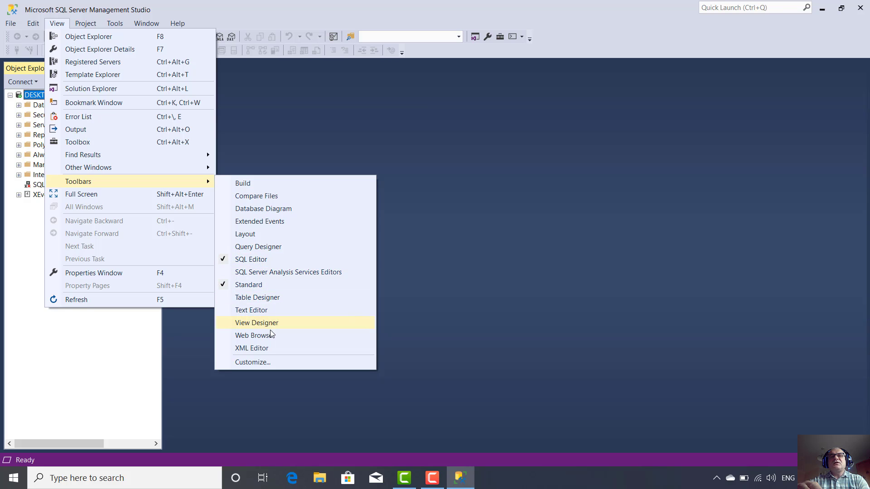
left_click(266, 365)
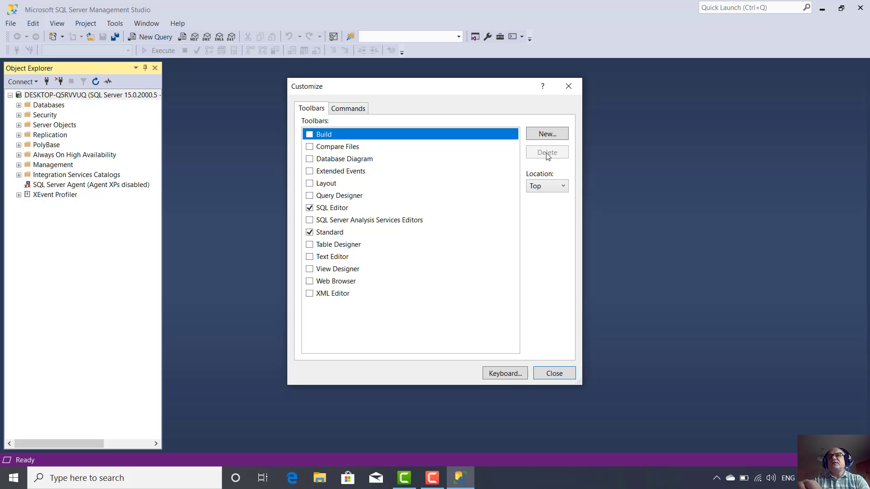
left_click(569, 86)
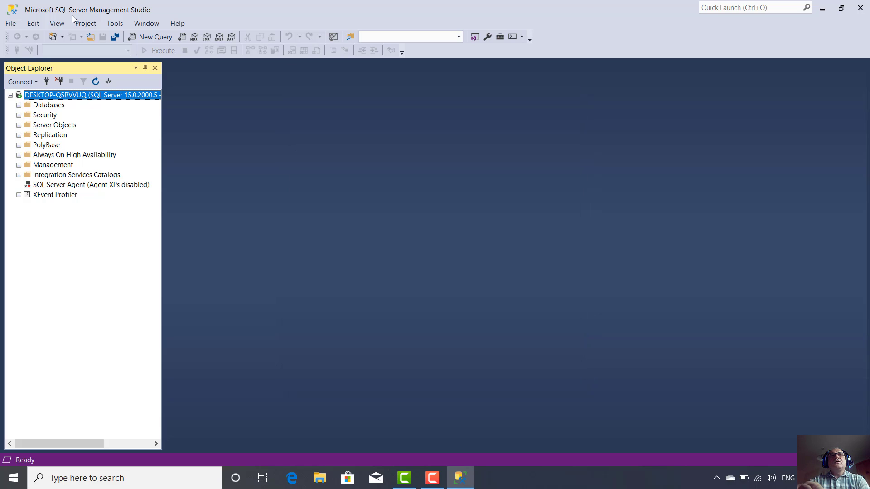
left_click(57, 23)
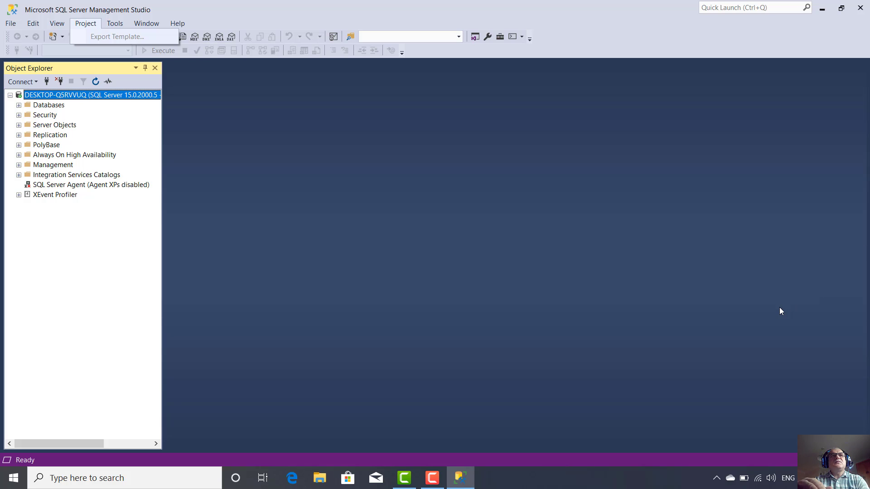
left_click(663, 249)
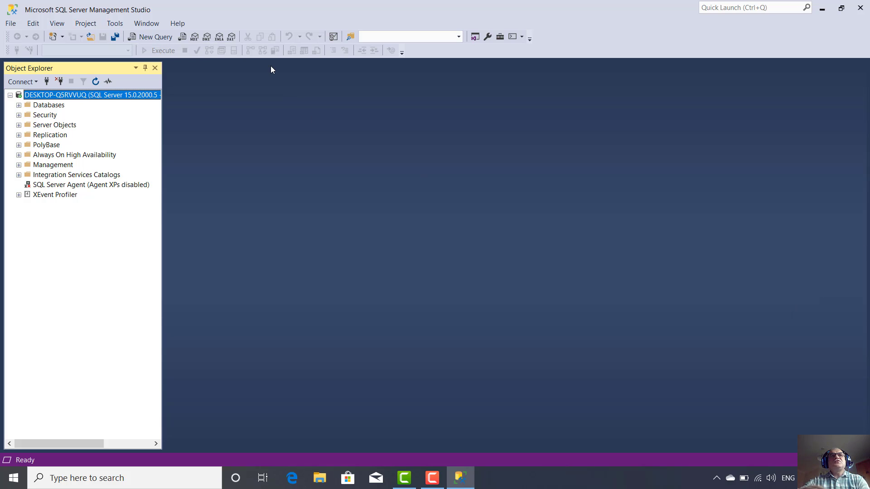
- Show the Properties window and close it again
left_click(58, 24)
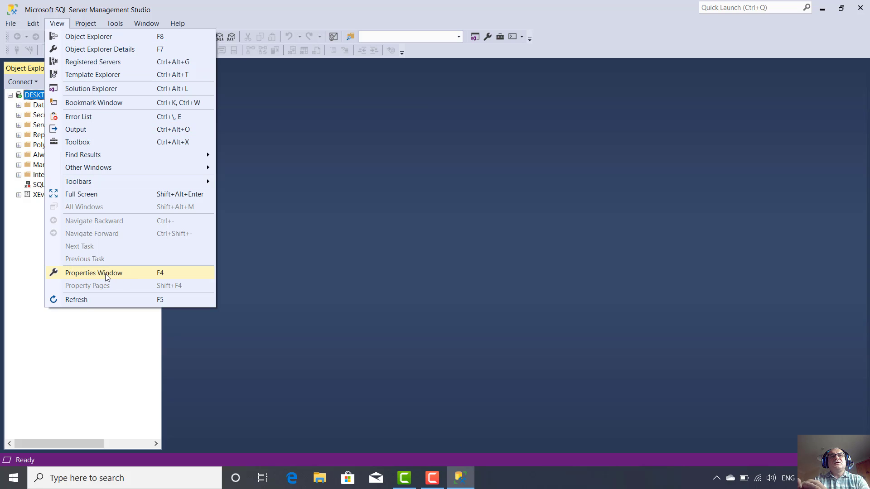
left_click(75, 273)
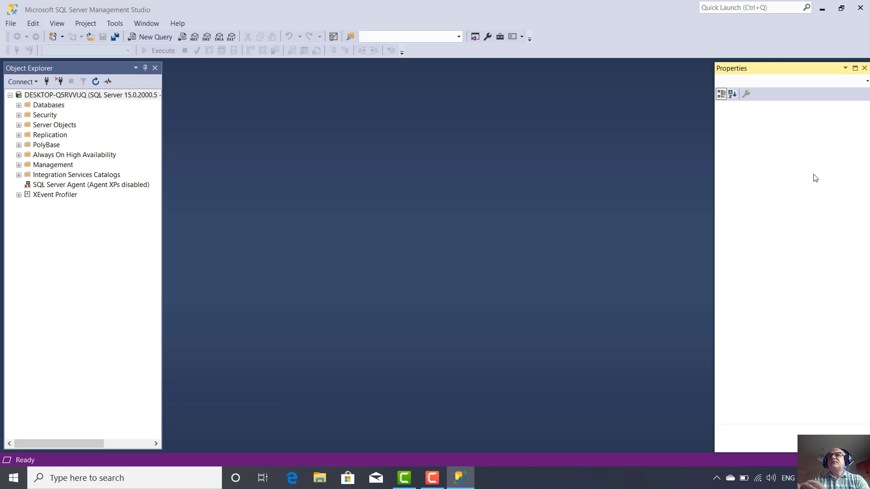
left_click(865, 69)
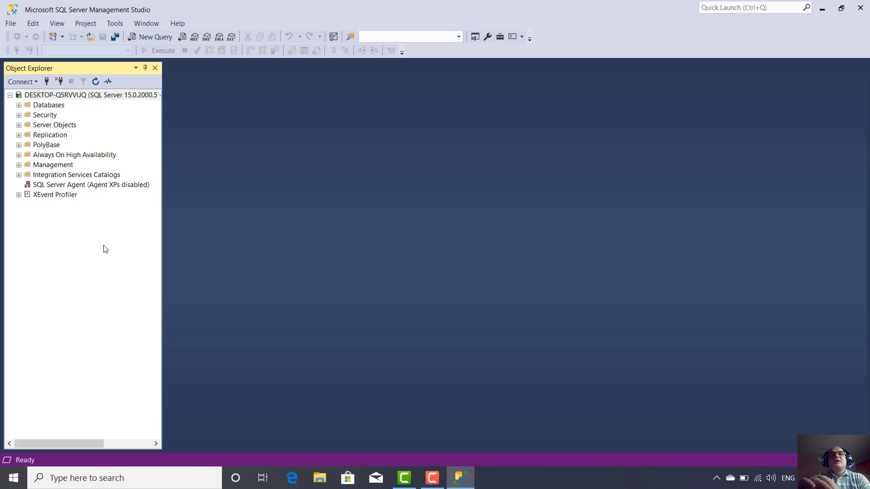
- Close the Object Explorer and reopen it
left_click(155, 68)
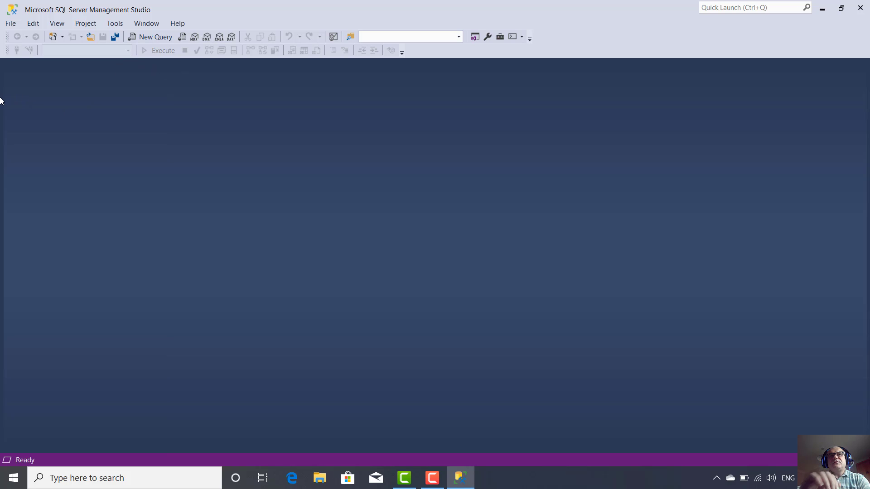
left_click(58, 24)
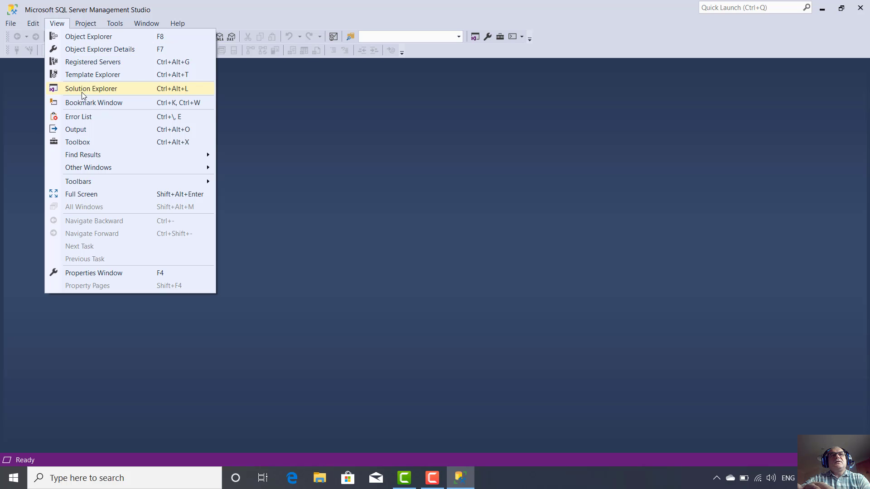
left_click(97, 36)
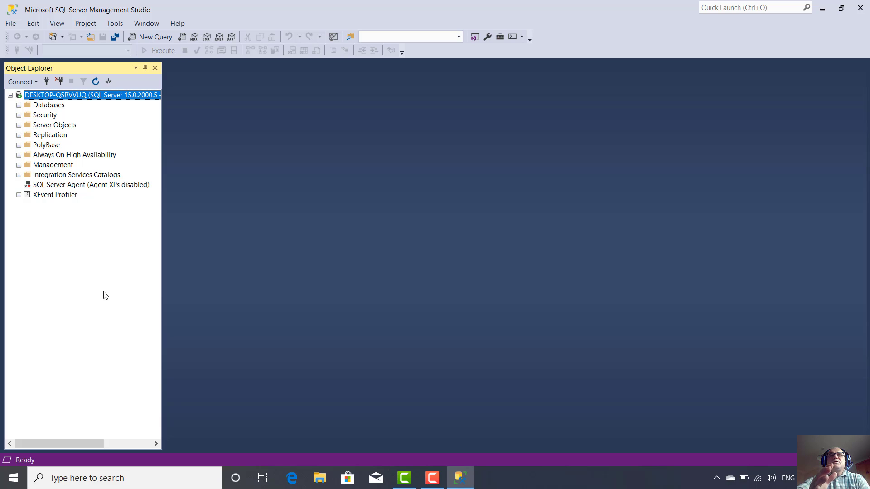
- Set the Object Explorer to auto-hide, slide it out and in several times, and pin it back in place
left_click(145, 68)
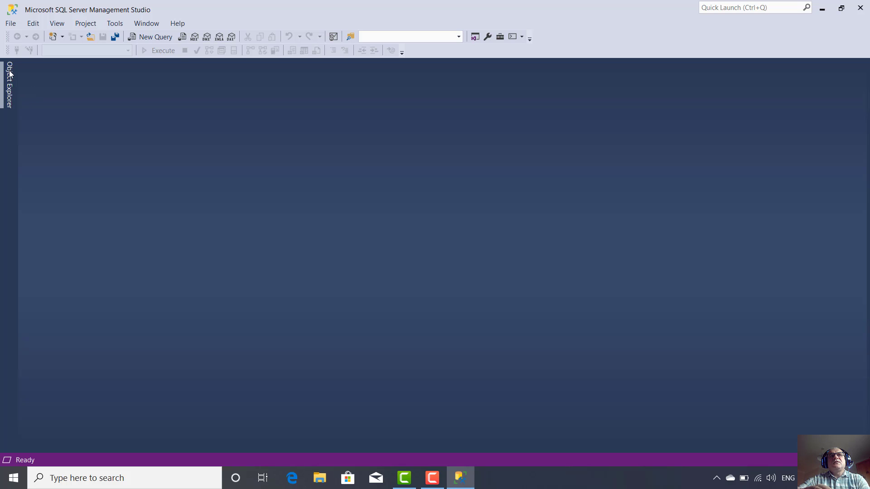
left_click(10, 86)
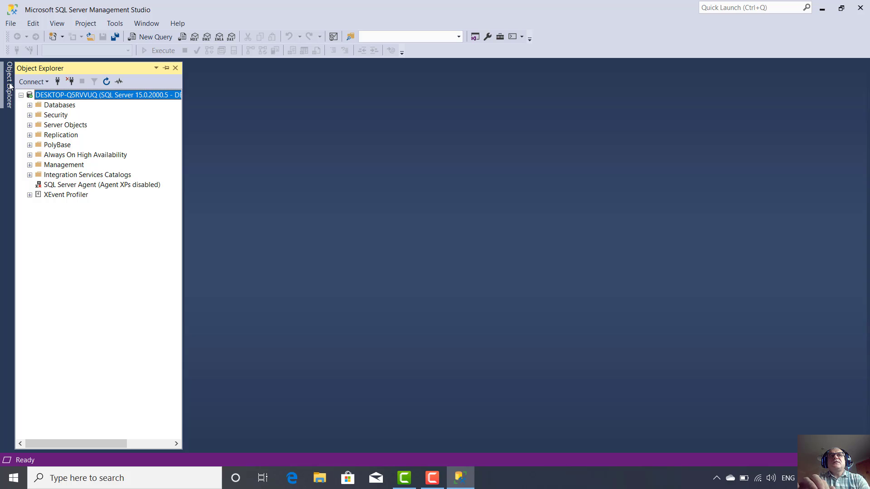
left_click(10, 86)
left_click(10, 86)
left_click(10, 86)
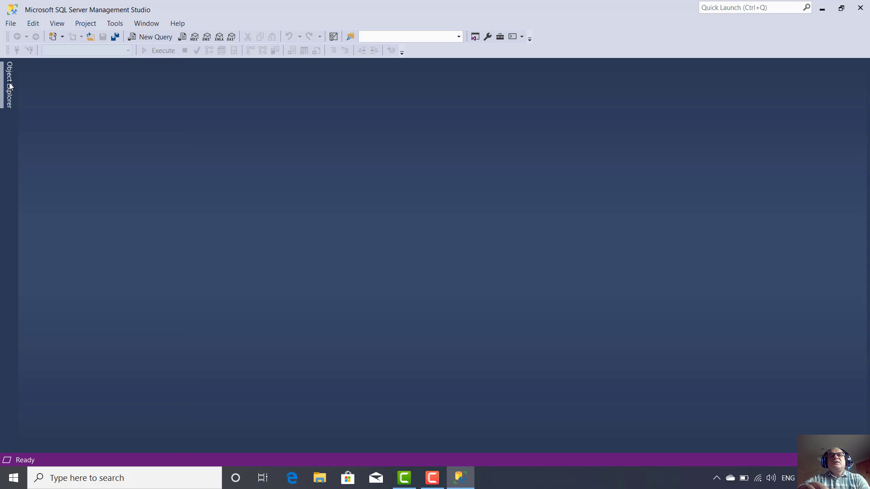
left_click(10, 86)
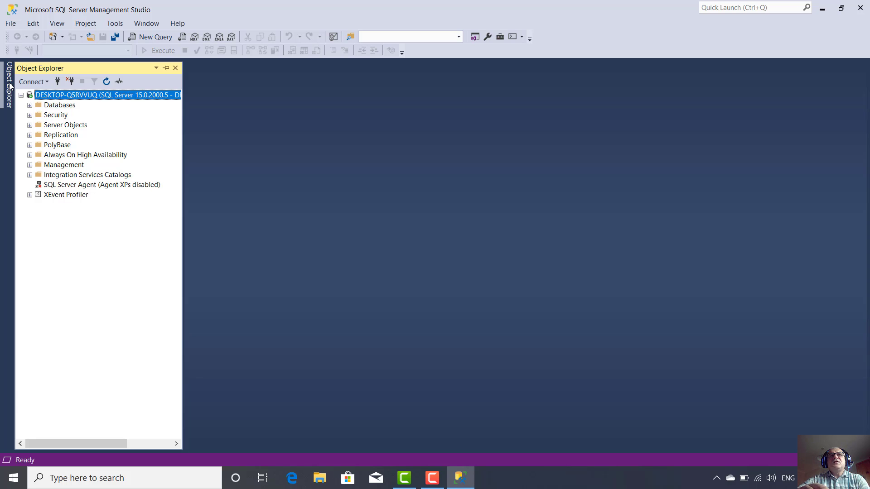
left_click(10, 86)
left_click(10, 86)
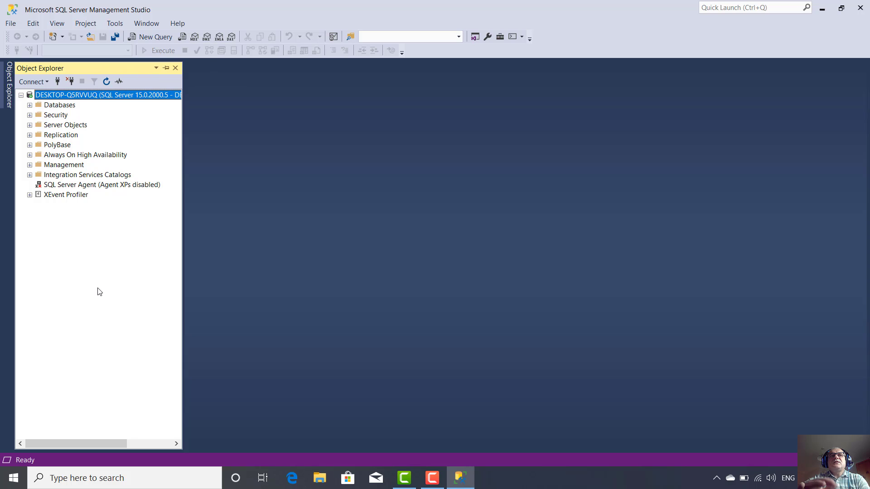
left_click(166, 68)
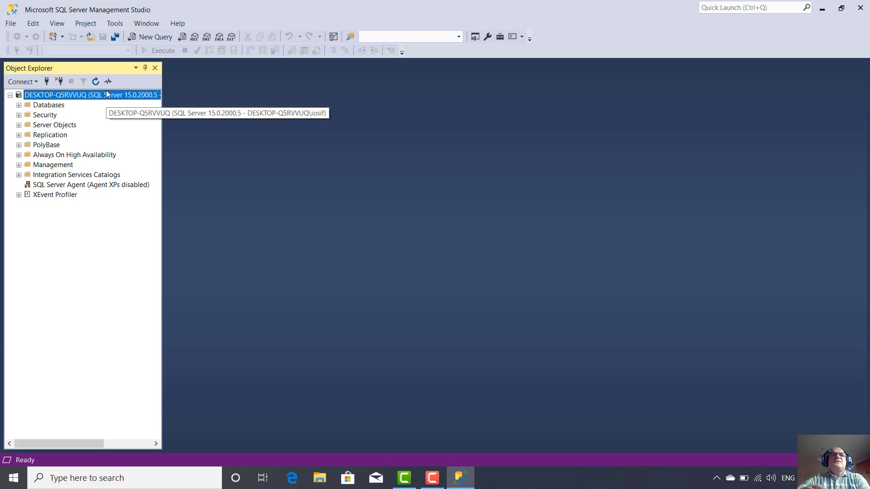
- Collapse and re-expand the server node, examine the System Databases and Database Snapshots folders under Databases, and collapse Databases again
left_click(10, 95)
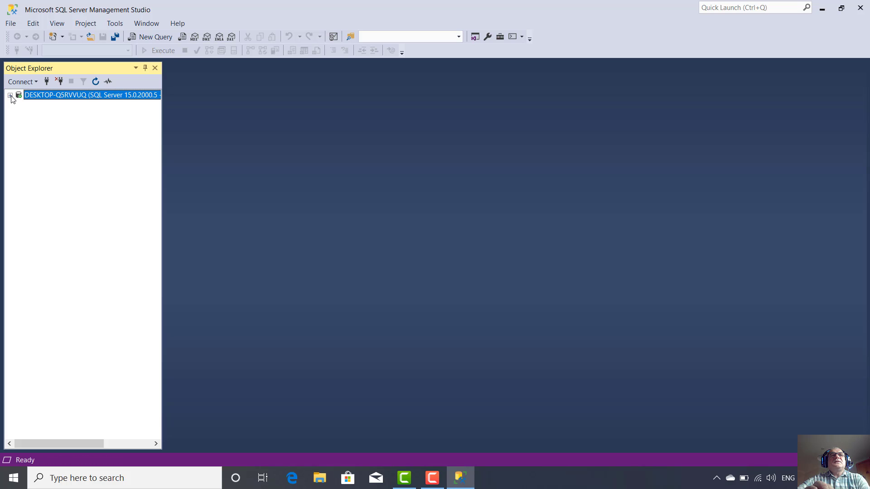
left_click(10, 95)
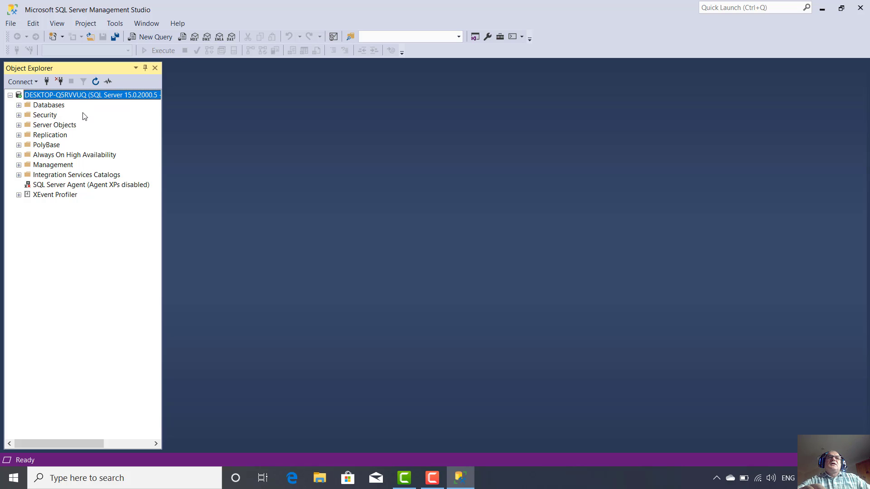
left_click(45, 107)
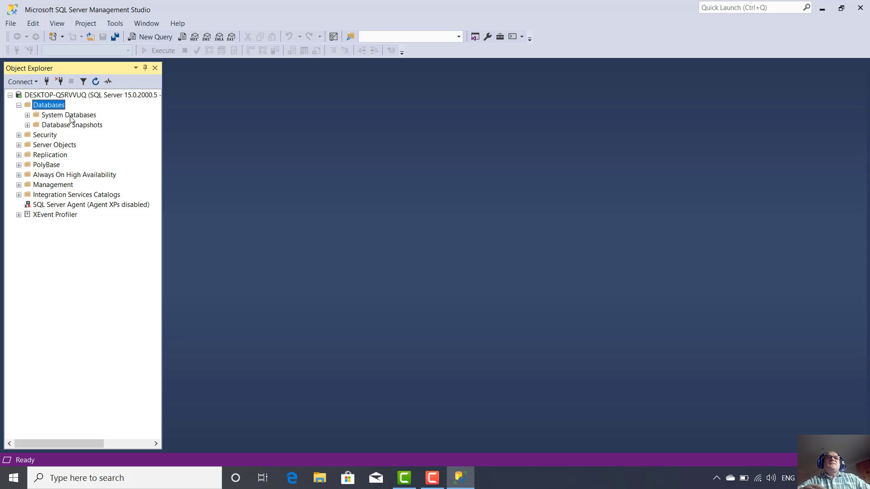
left_click(27, 115)
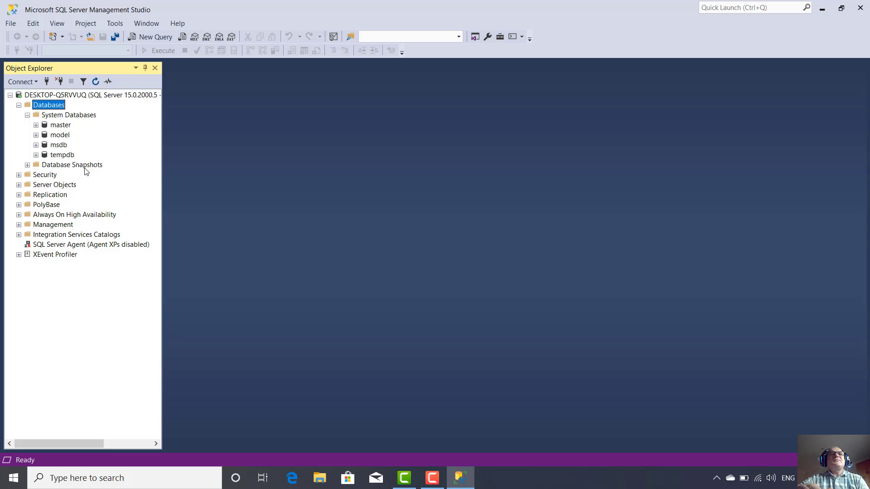
left_click(28, 165)
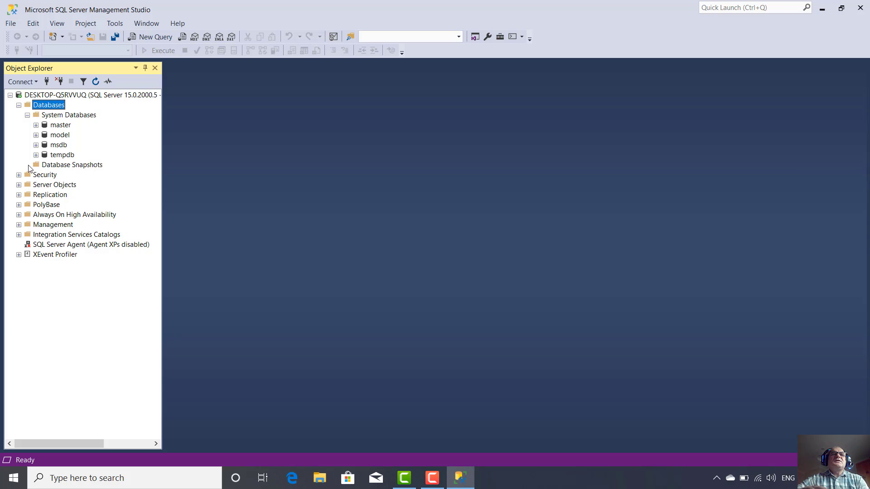
left_click(84, 166)
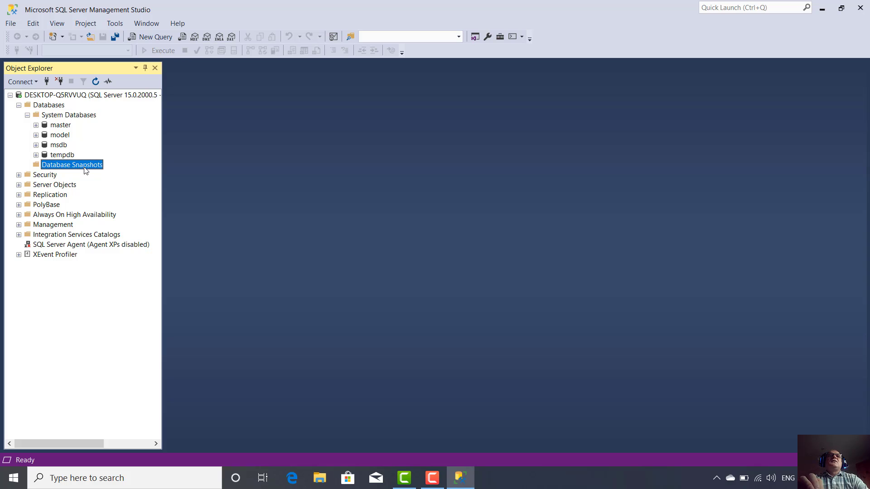
left_click(27, 115)
left_click(18, 105)
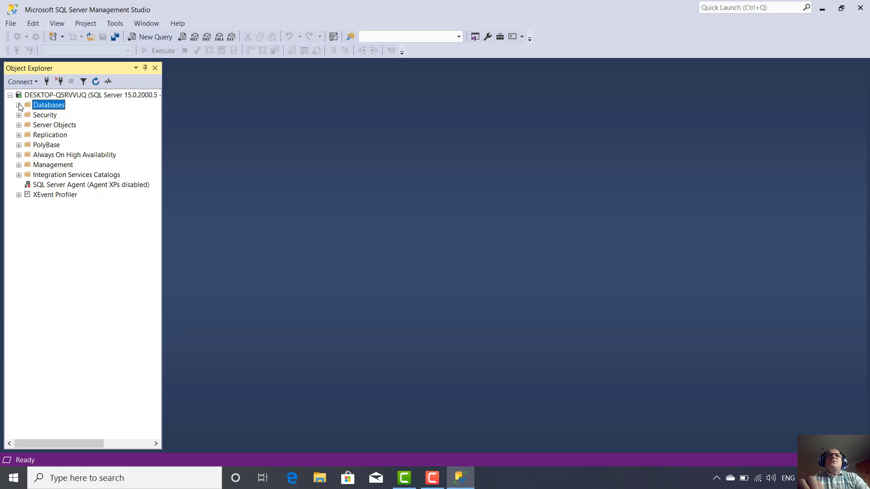
- Open the Options dialog and examine the Environment settings, including the General and Fonts and Colors pages
left_click(120, 25)
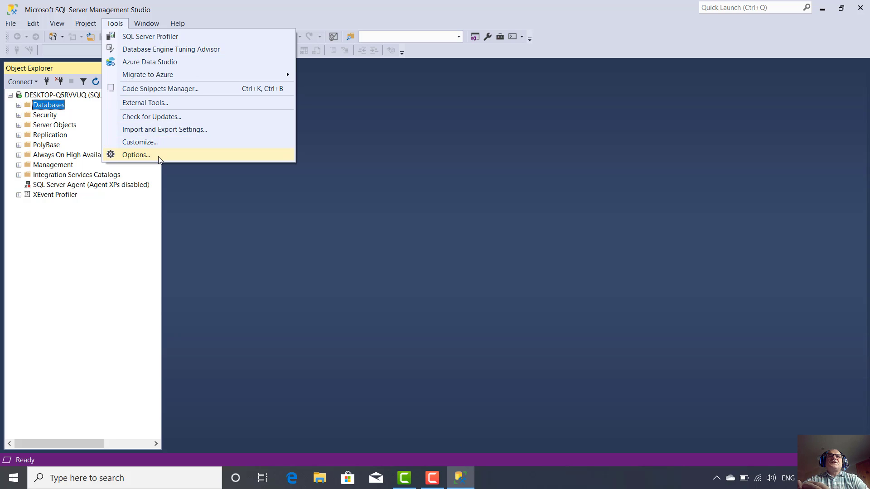
left_click(136, 155)
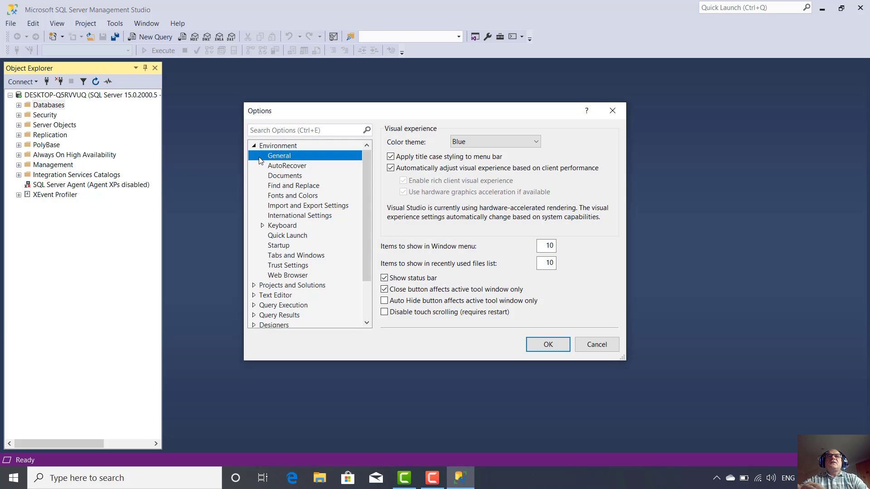
left_click(254, 146)
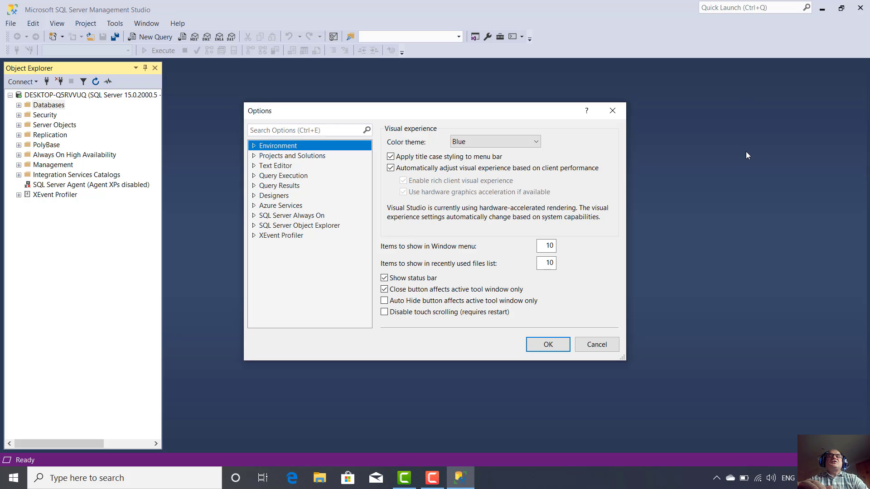
left_click(254, 145)
left_click(276, 158)
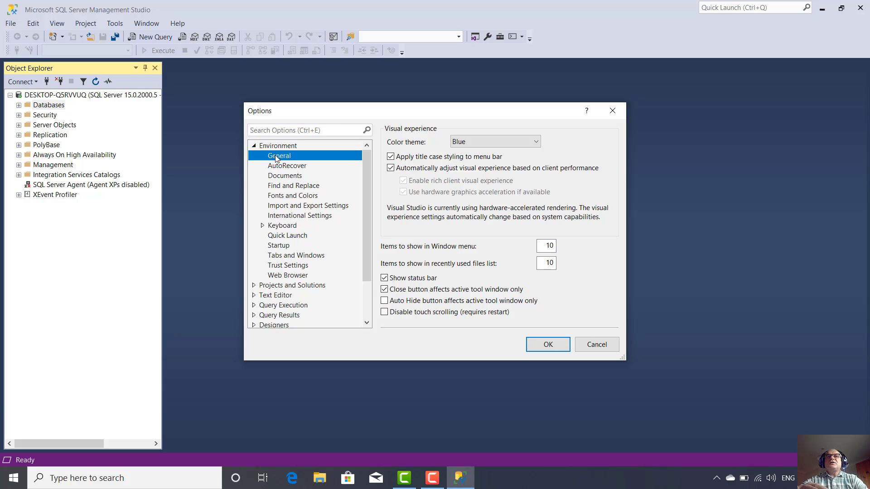
left_click(284, 196)
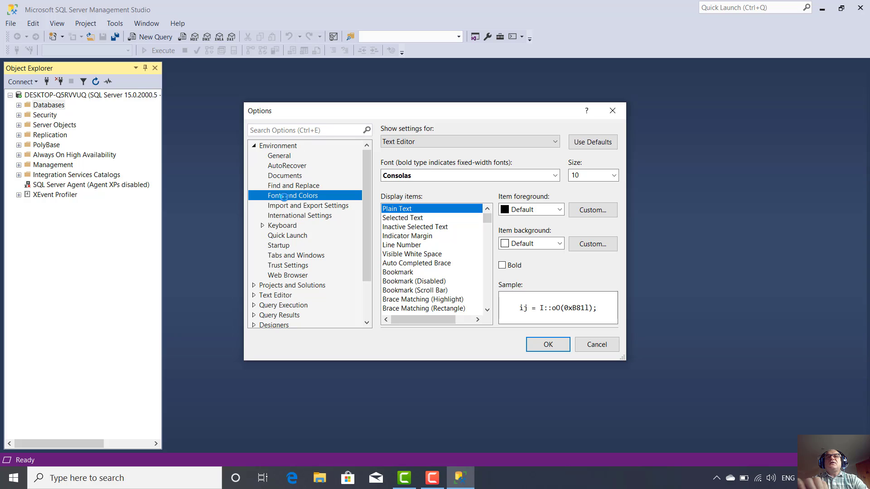
- Look over the Projects and Solutions and Text Editor options, and close the Options dialog without changing anything
left_click(255, 146)
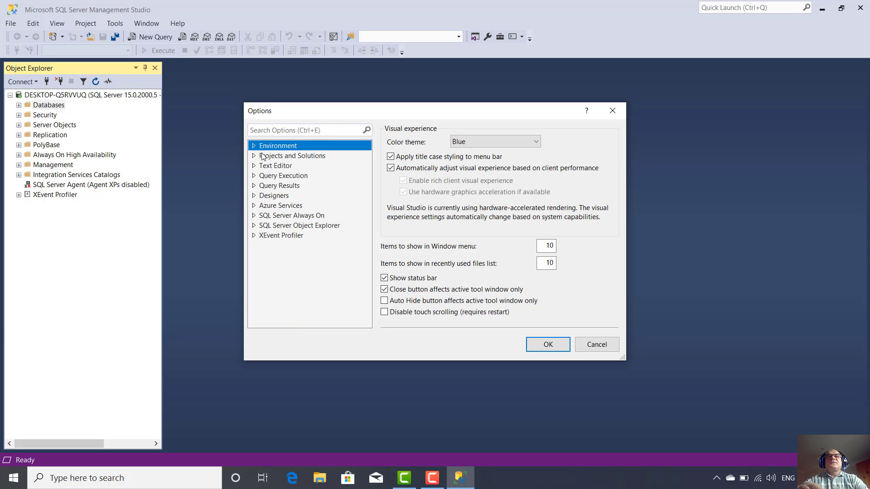
left_click(271, 157)
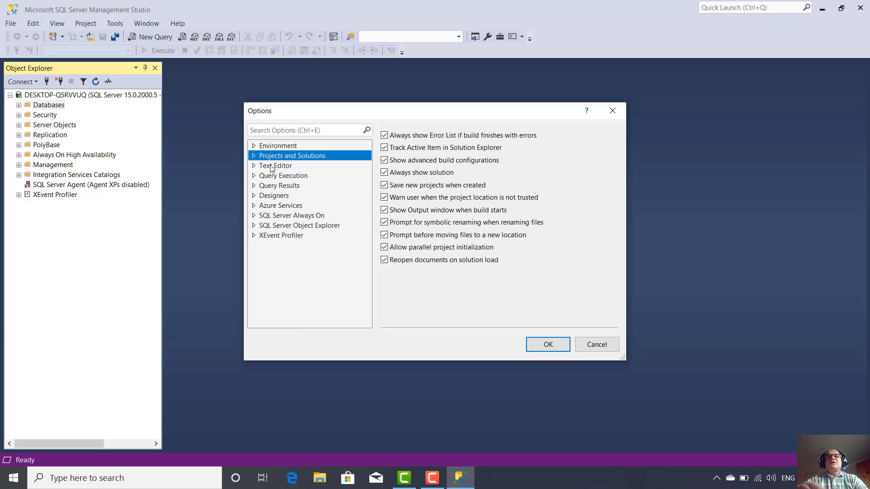
left_click(271, 167)
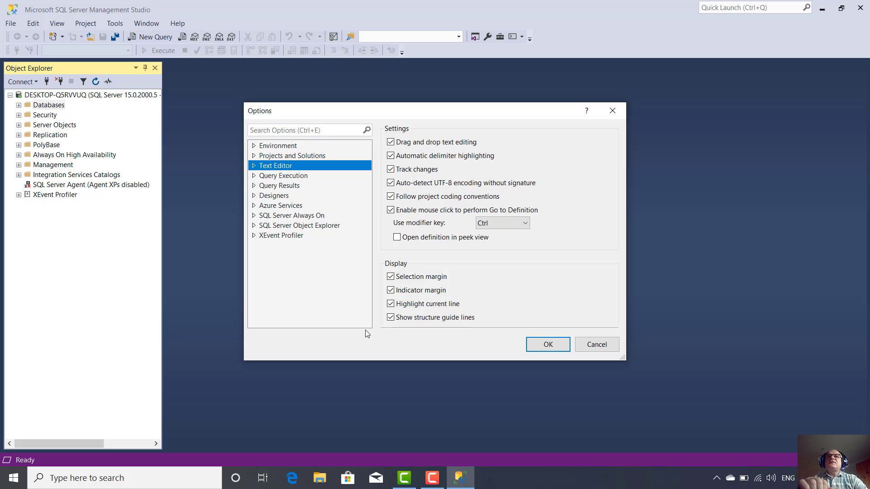
left_click(613, 113)
- View the online help article about SQL Server Management Studio, skim it, show the documentation search field, and close the browser
left_click(178, 25)
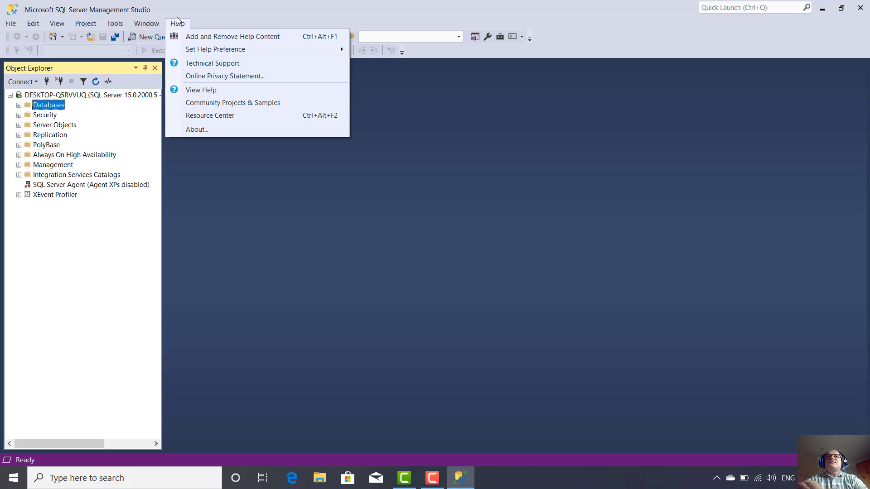
left_click(195, 91)
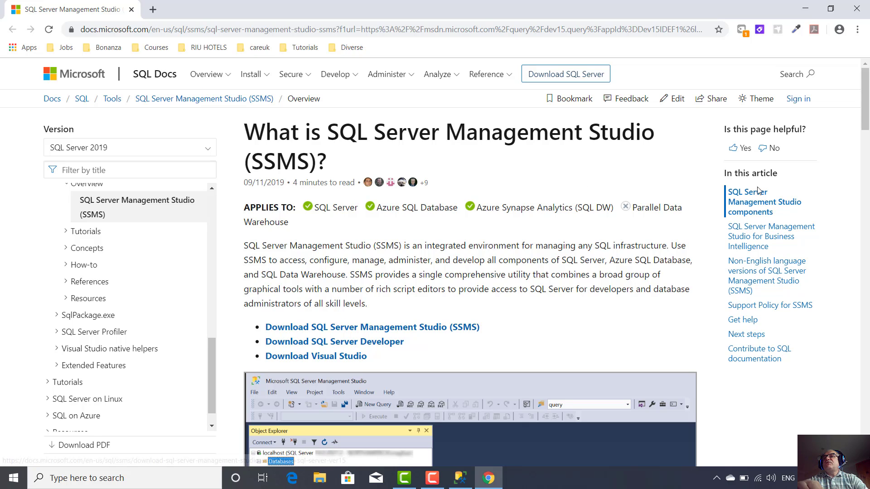
scroll(869, 273, "down", 15)
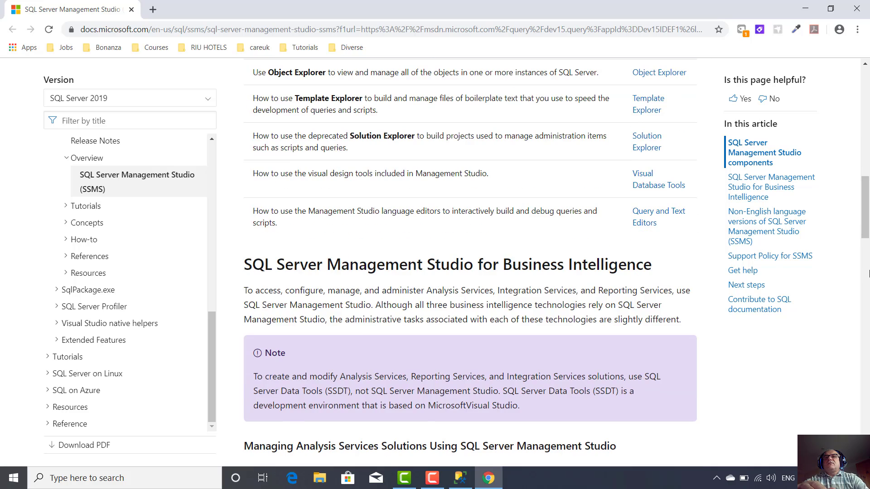
scroll(869, 343, "down", 8)
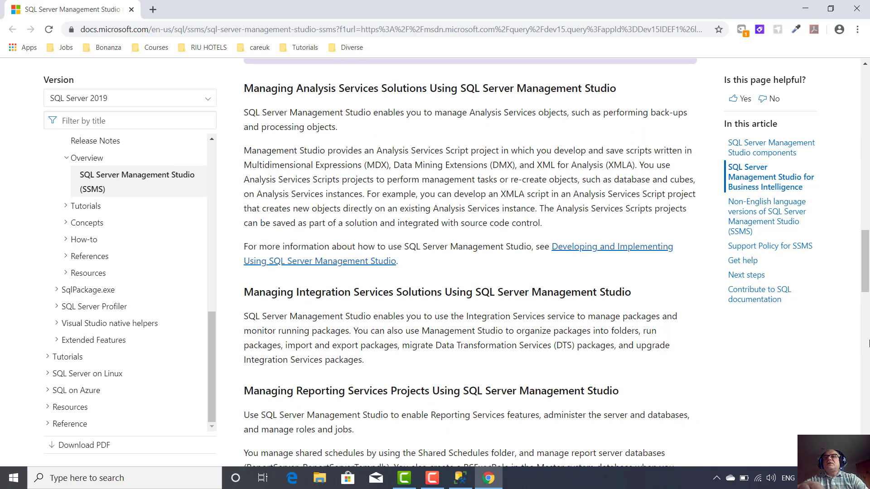
scroll(868, 368, "down", 8)
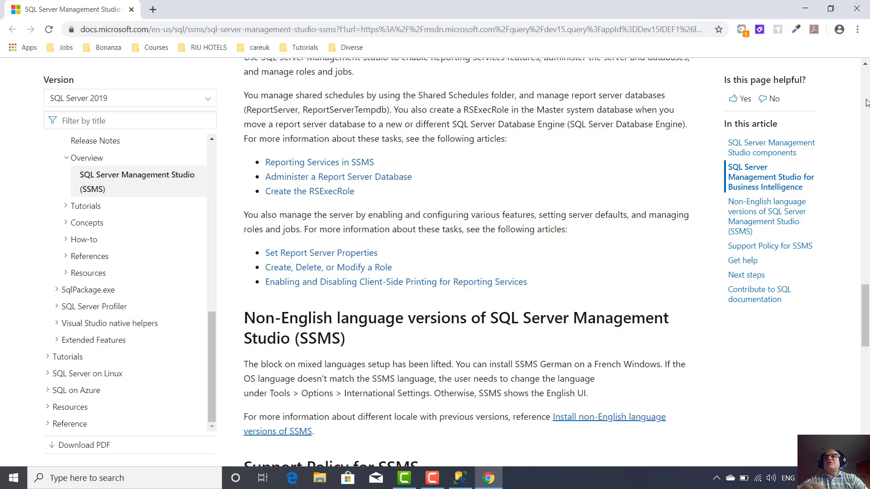
scroll(867, 98, "up", 16)
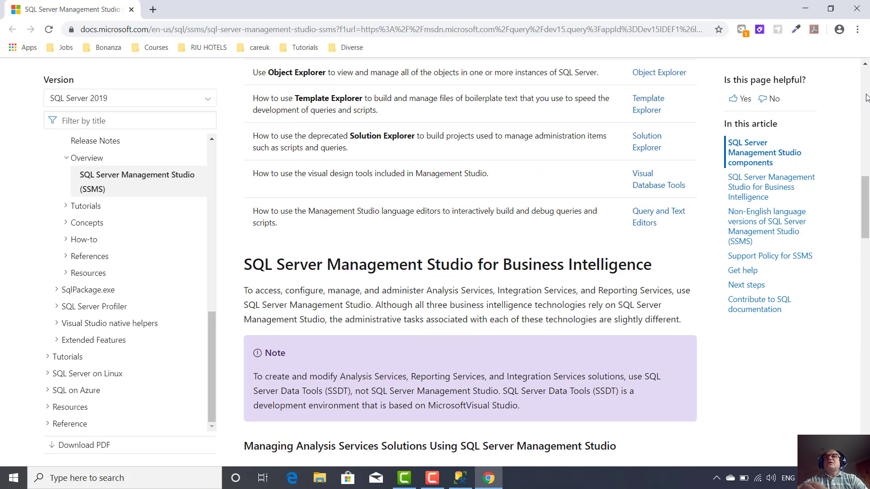
scroll(867, 98, "up", 8)
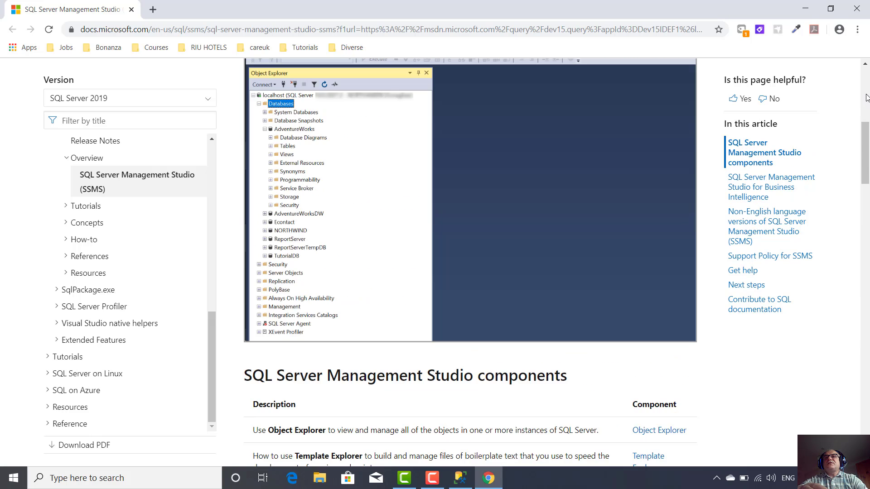
scroll(867, 86, "up", 8)
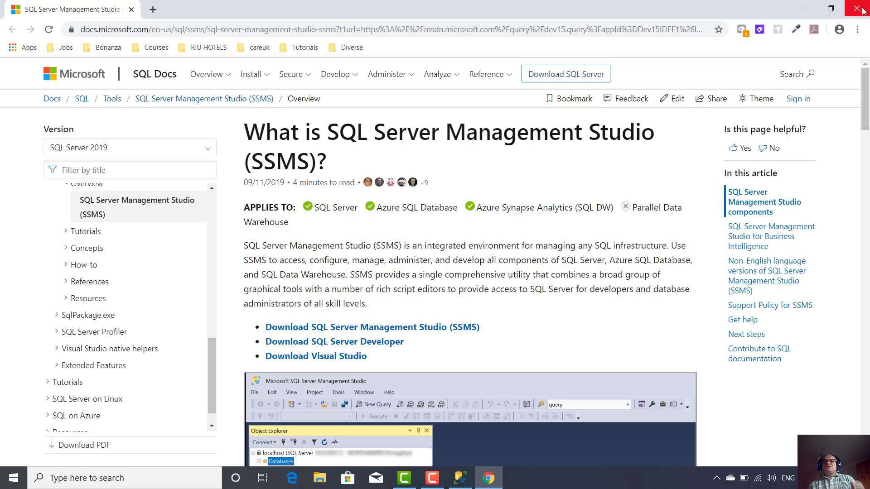
left_click(813, 74)
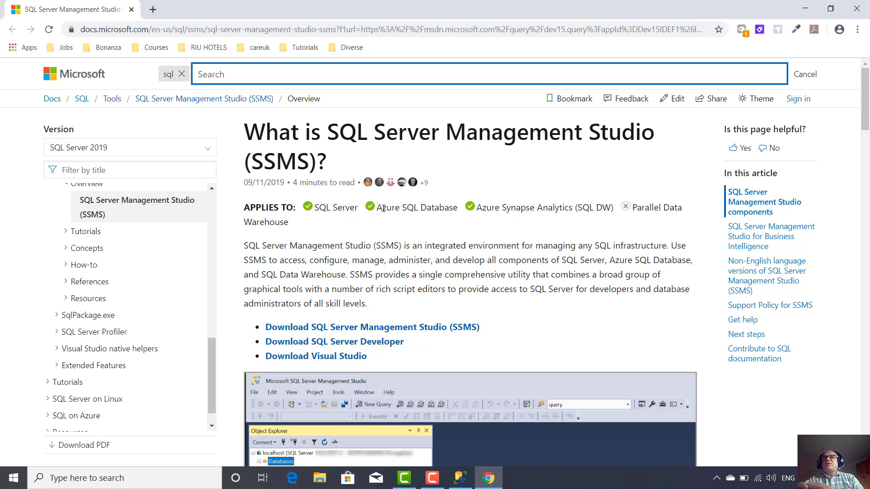
left_click(856, 7)
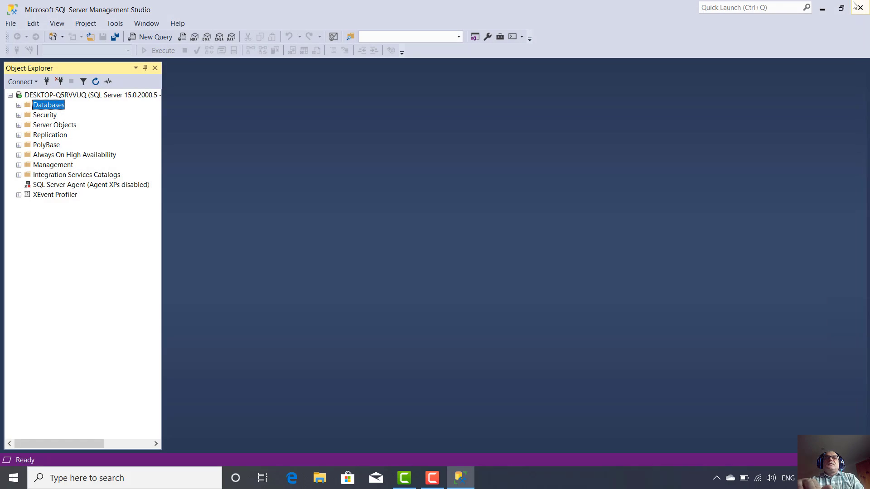
- Create a new query, close the Properties window beside it, and place the cursor on the first line of the editor
left_click(148, 37)
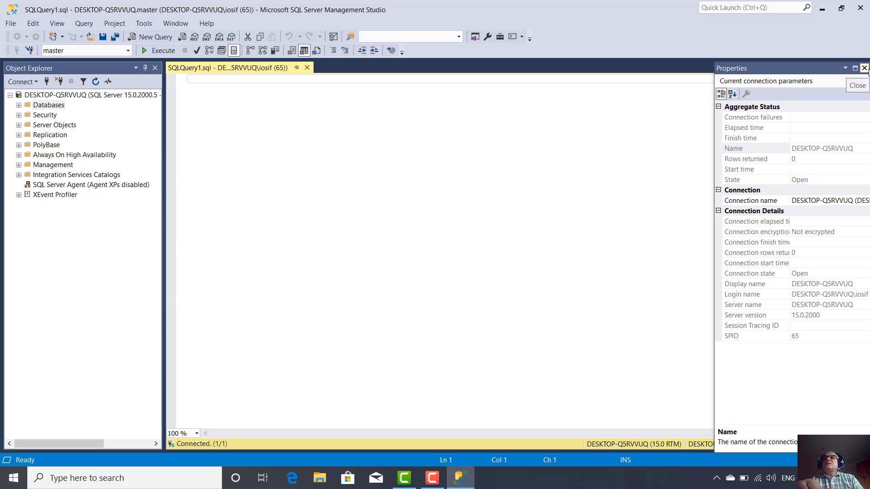
left_click(864, 68)
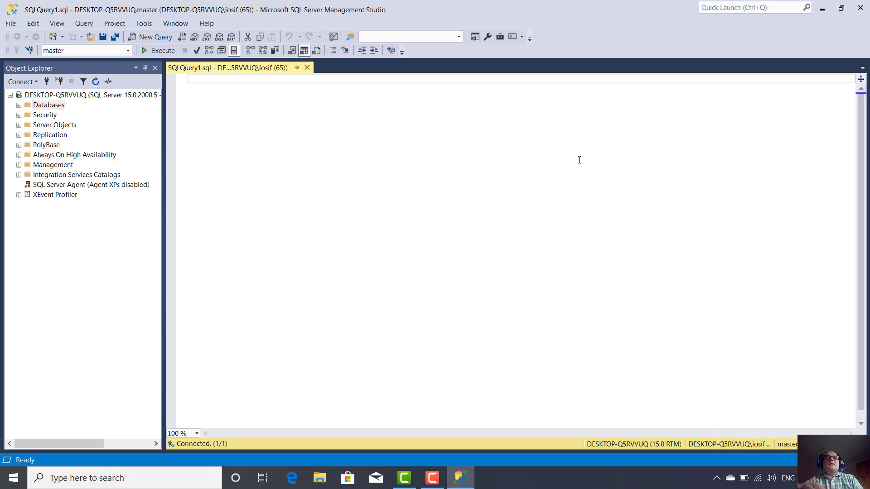
left_click(207, 81)
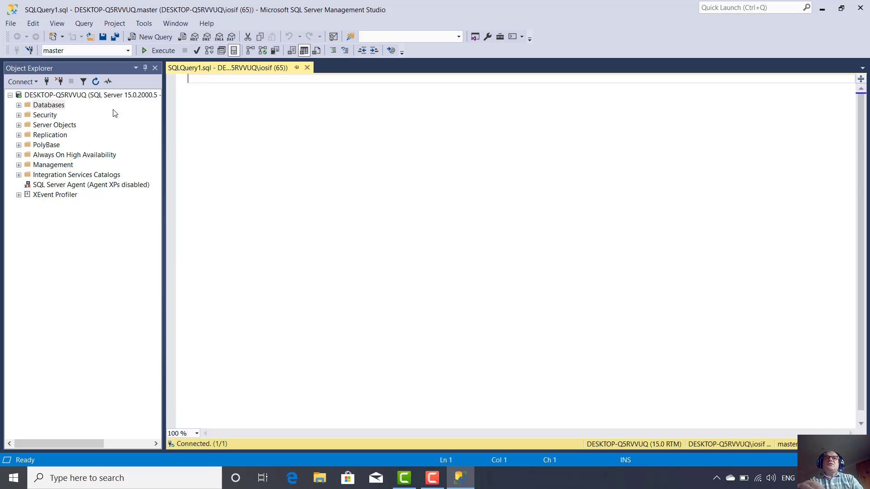
- Show the commands available for the Databases folder, including New Database, and return to the query editor without choosing any
left_click(48, 108)
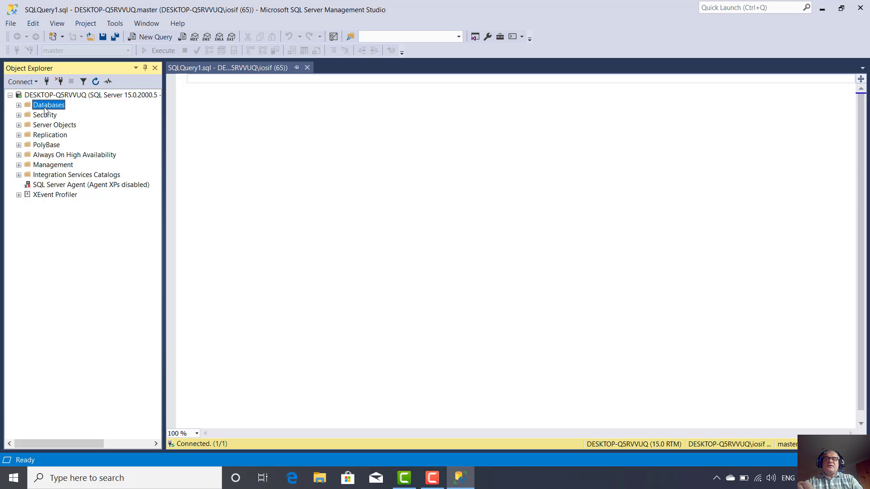
right_click(45, 109)
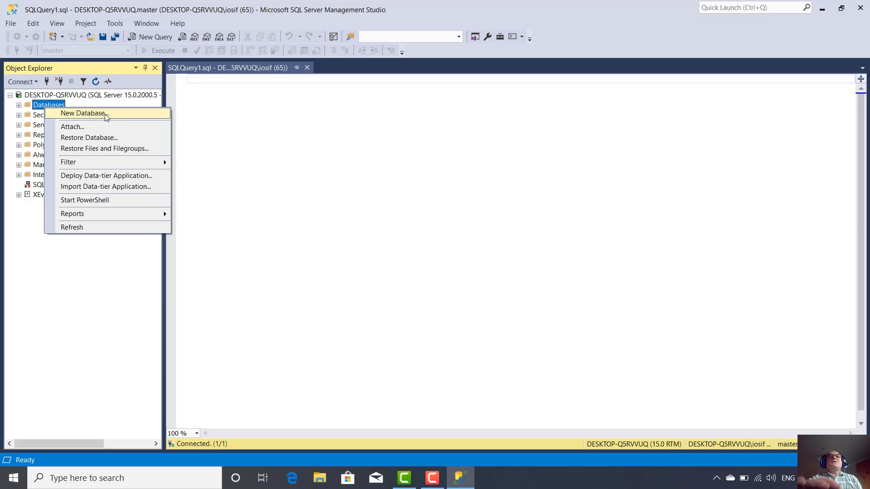
left_click(238, 124)
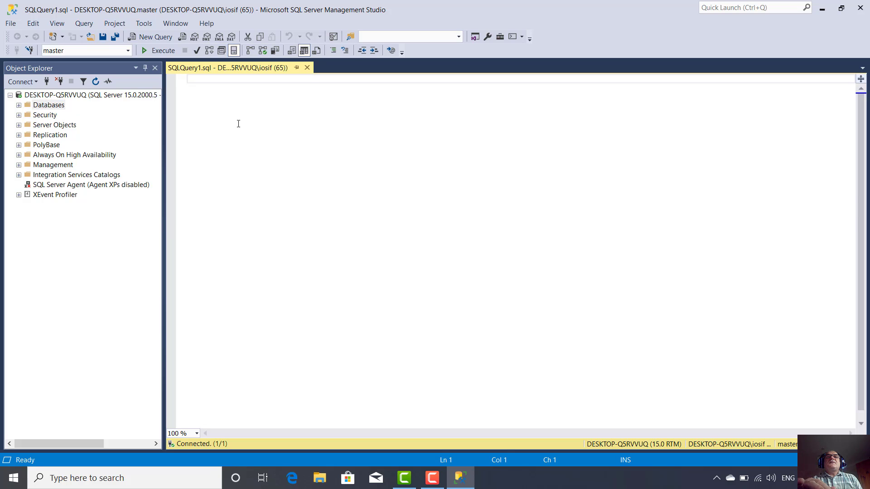